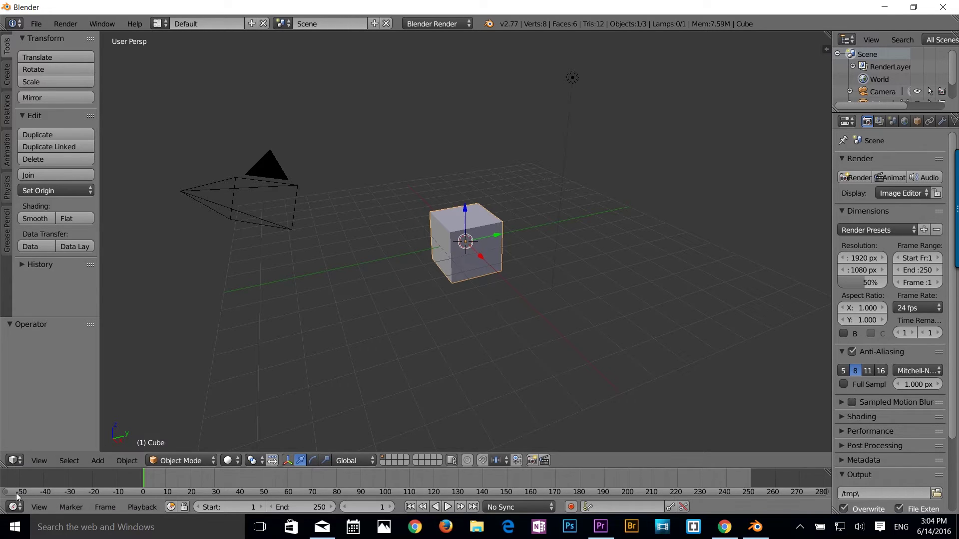
# Browse the editor type lists of the Info, Outliner, Properties and 3D View areas, then the File menu.
pyautogui.click(15, 24)
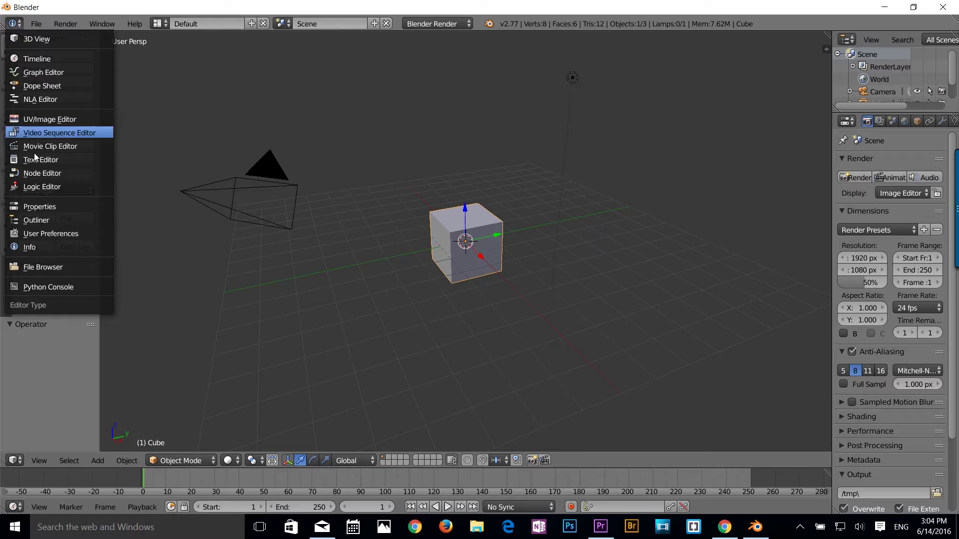
pyautogui.click(50, 28)
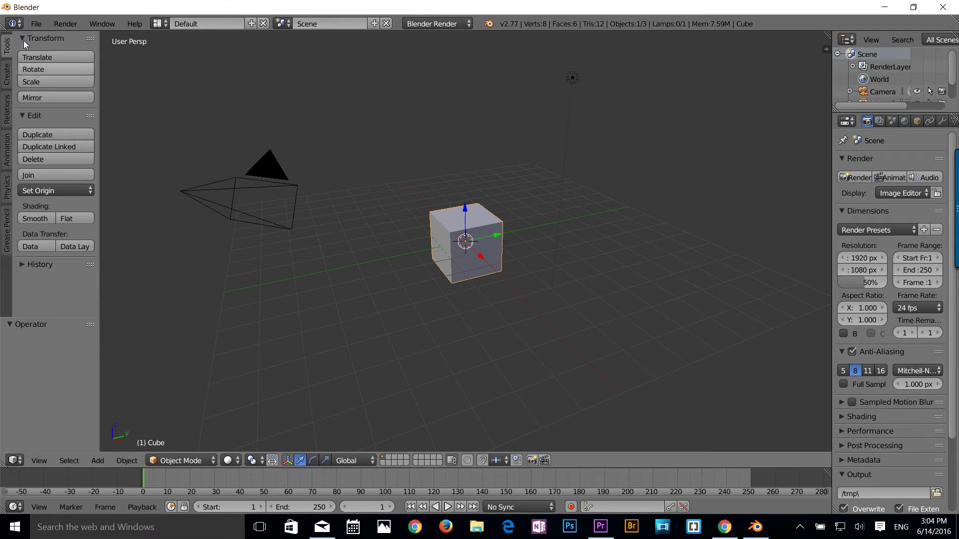
pyautogui.click(15, 24)
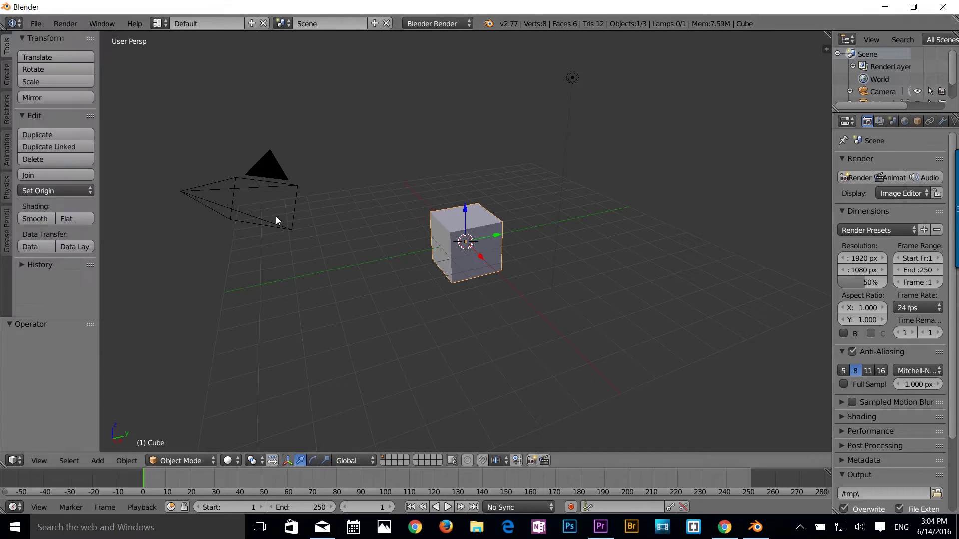
pyautogui.click(849, 40)
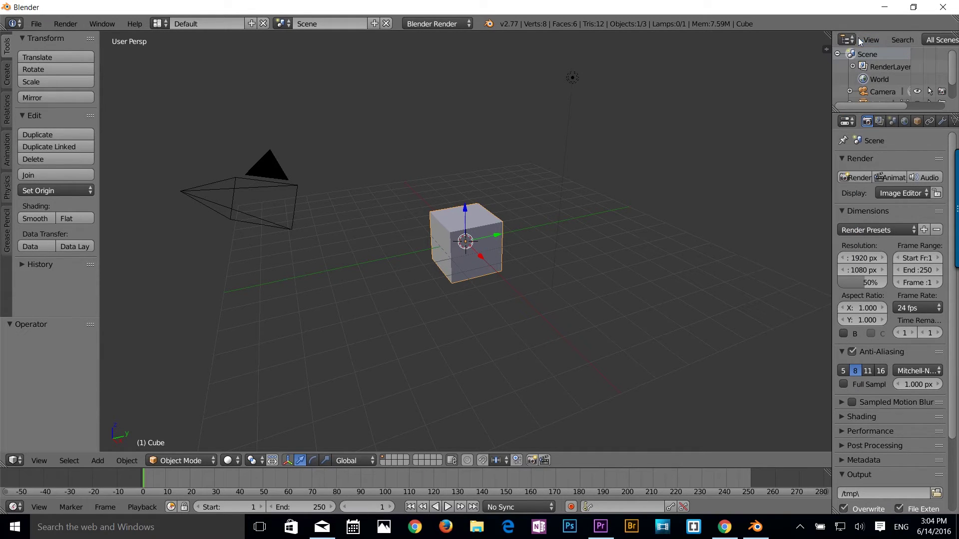
pyautogui.click(846, 122)
pyautogui.click(15, 460)
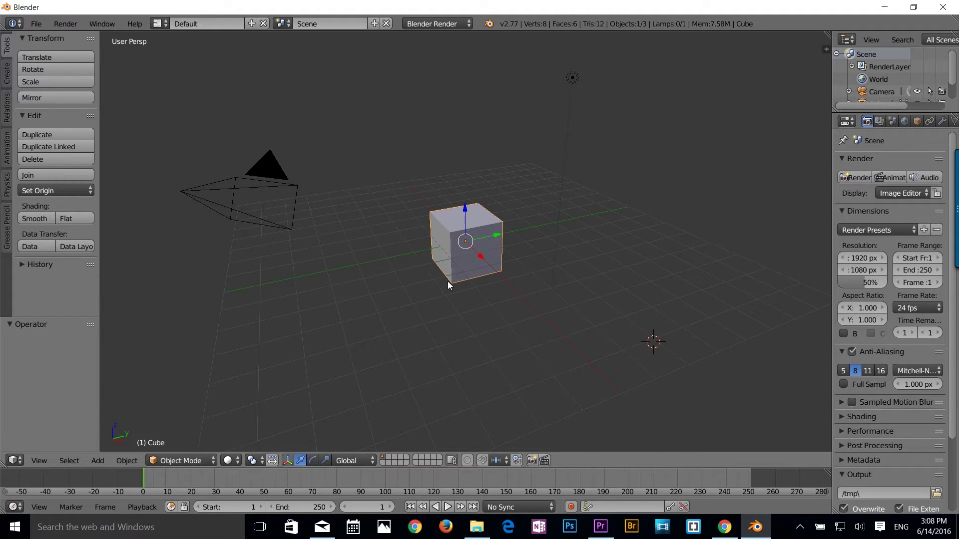
pyautogui.click(36, 25)
# Bring up User Preferences from the File menu and shift its window slightly right.
pyautogui.click(38, 25)
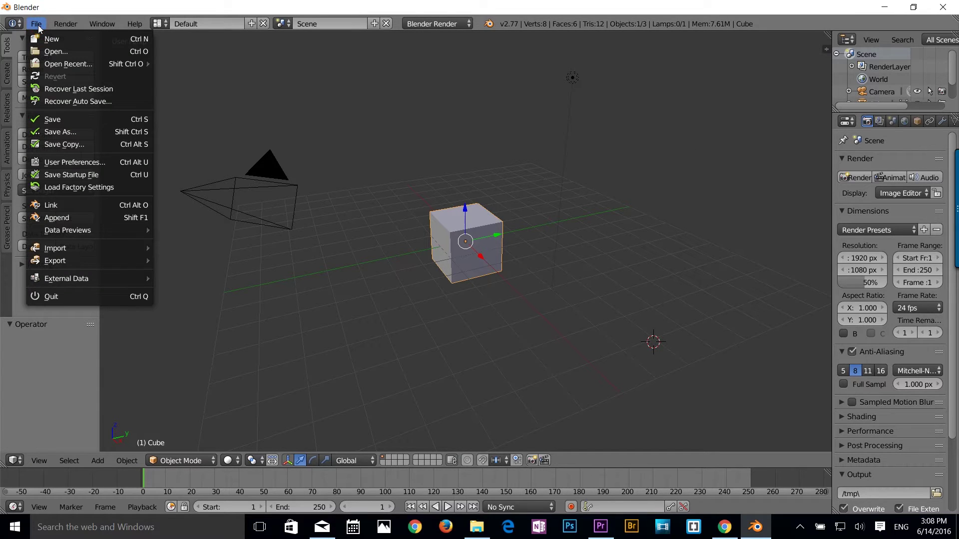
pyautogui.click(75, 161)
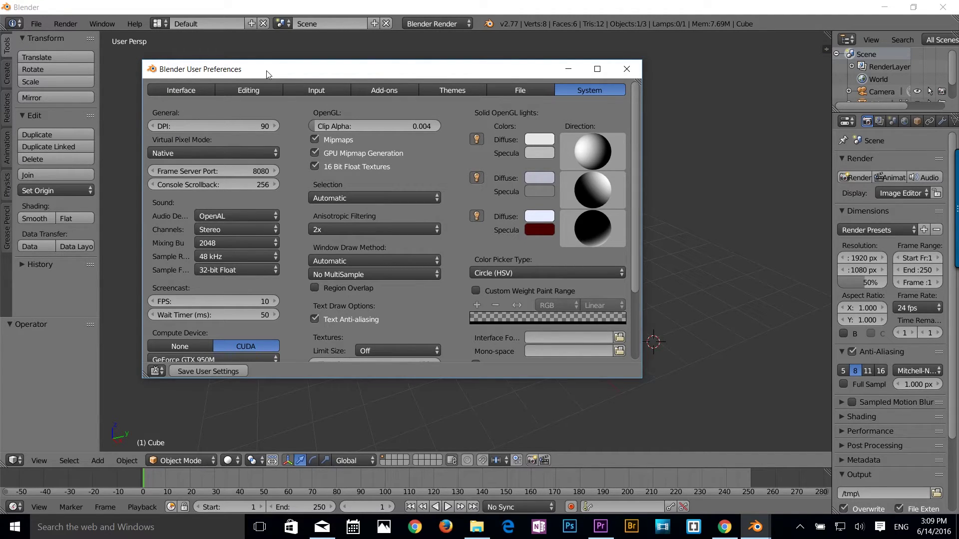
pyautogui.moveTo(266, 71); pyautogui.dragTo(300, 88)
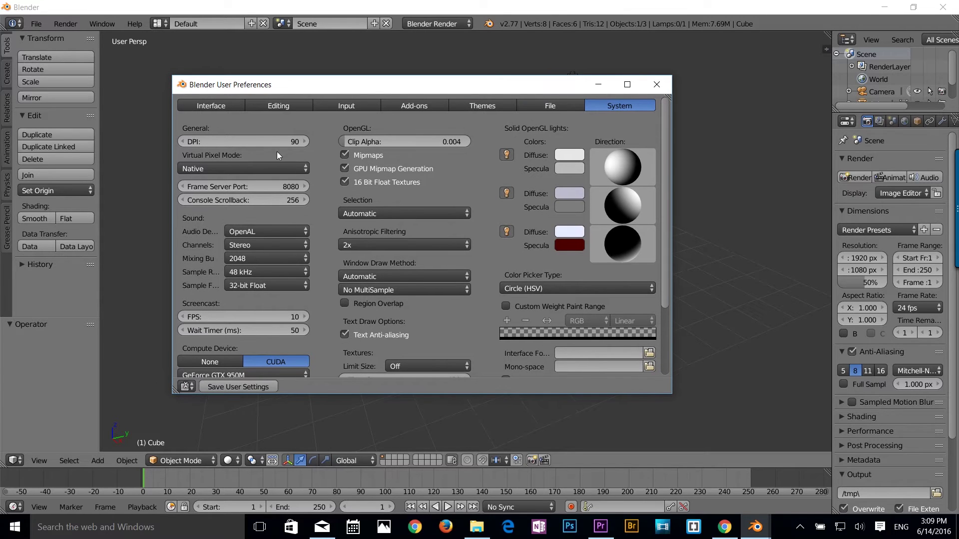
# Set the interface DPI to 91.
pyautogui.click(304, 142)
pyautogui.click(304, 142)
pyautogui.click(304, 142)
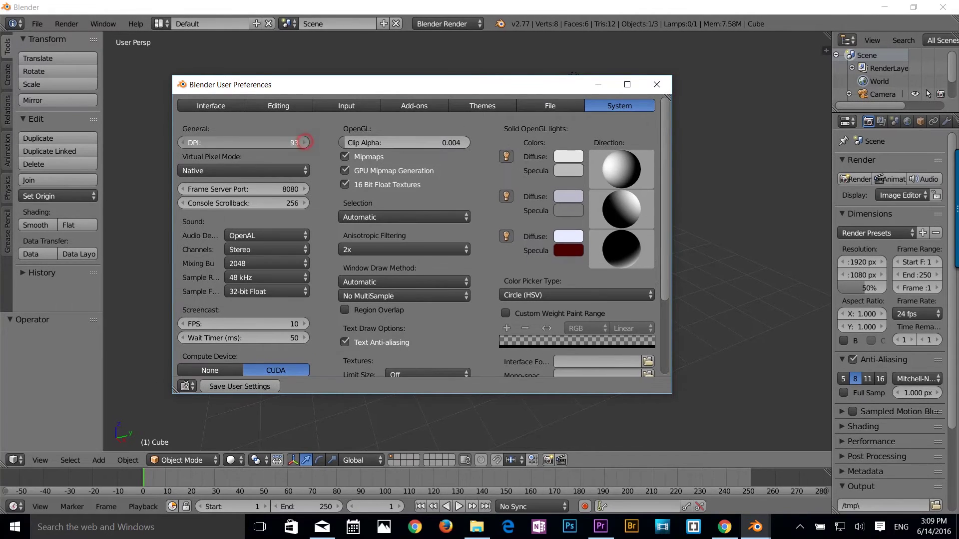
pyautogui.click(303, 142)
pyautogui.click(304, 142)
pyautogui.click(303, 142)
pyautogui.click(183, 142)
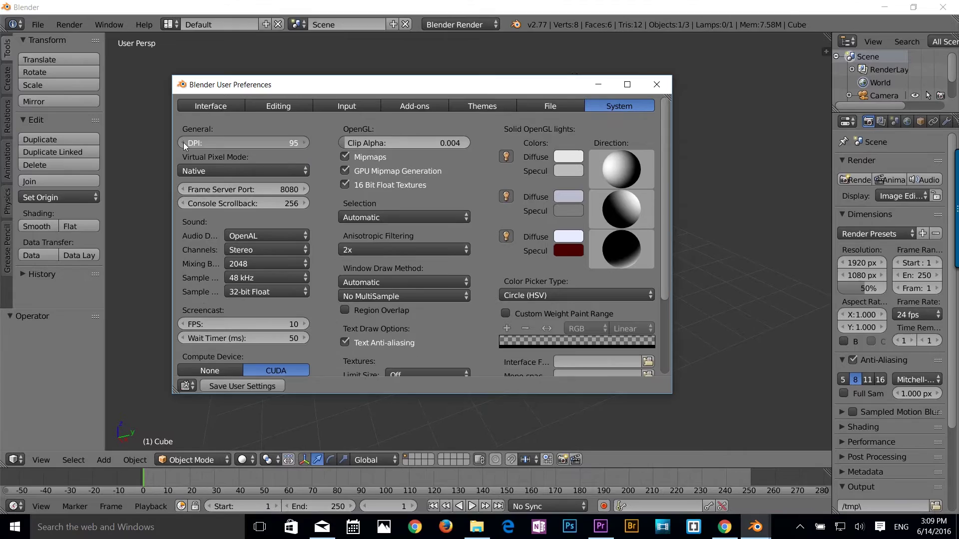
pyautogui.click(183, 142)
pyautogui.click(184, 143)
pyautogui.click(183, 143)
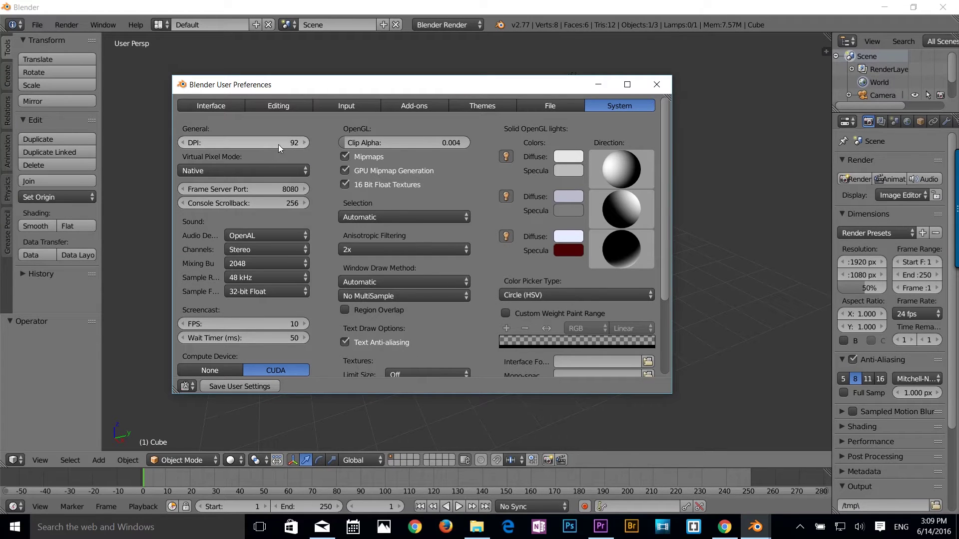
pyautogui.click(181, 142)
pyautogui.click(181, 142)
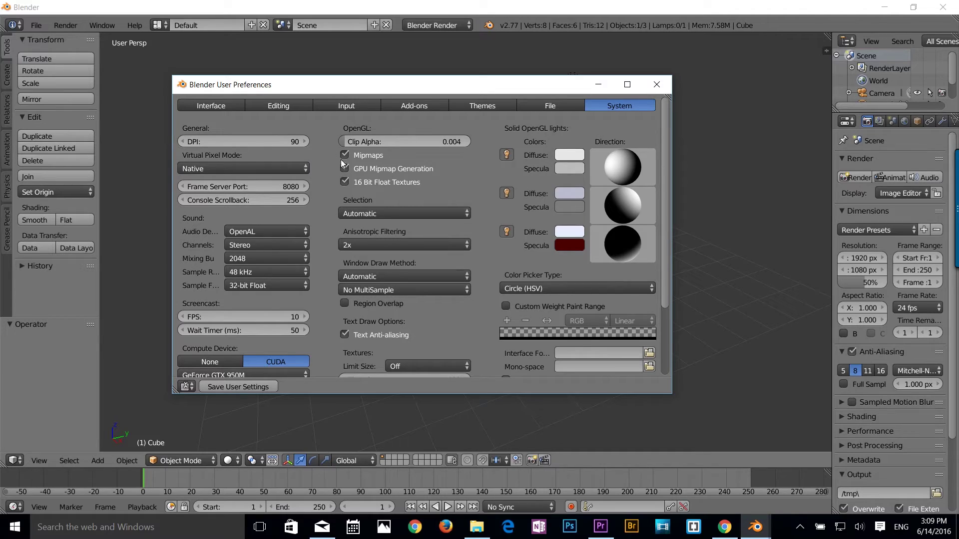
pyautogui.click(305, 143)
# Choose GeForce GTX 950M as the CUDA compute device.
pyautogui.scroll(-4, 292, 218)
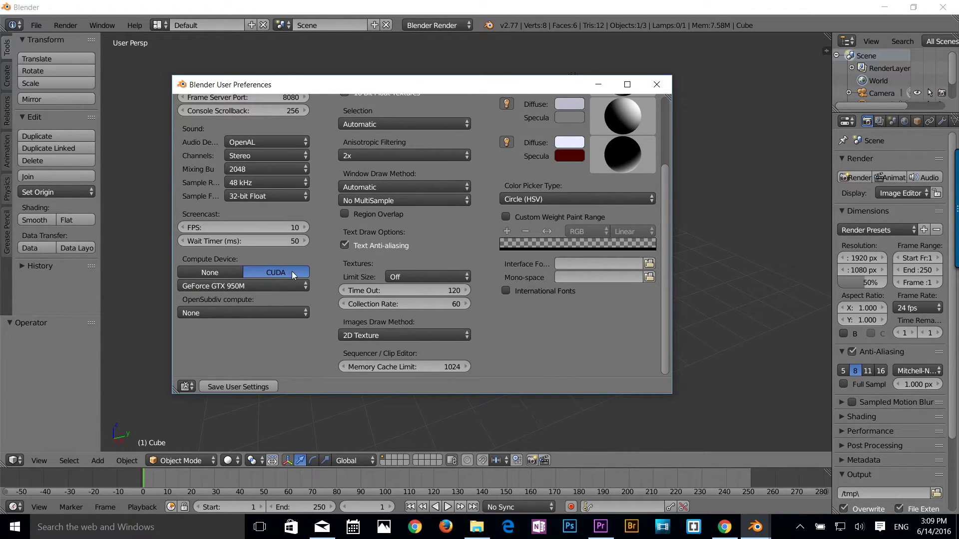
pyautogui.click(230, 287)
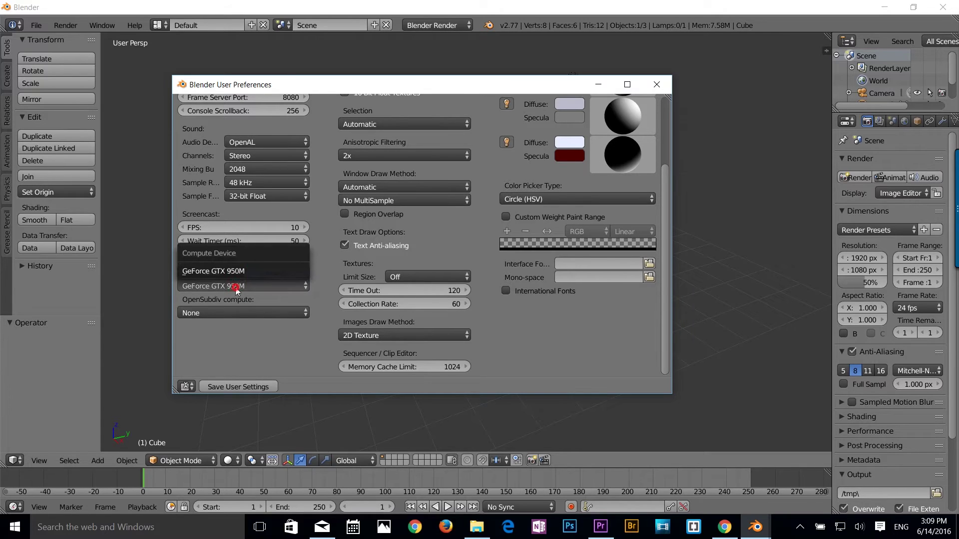
pyautogui.click(229, 275)
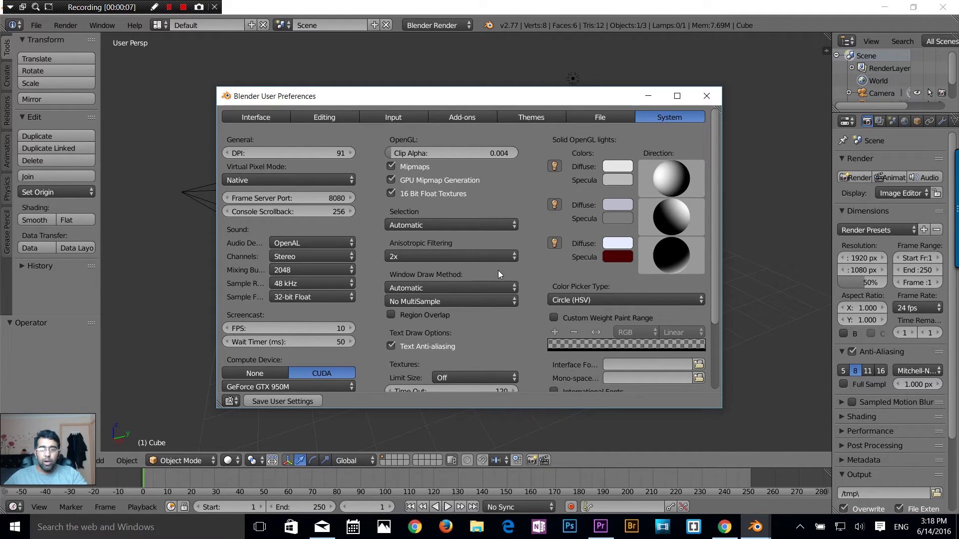
# Close User Preferences and glance at the top area's editor type list without changing it.
pyautogui.click(707, 96)
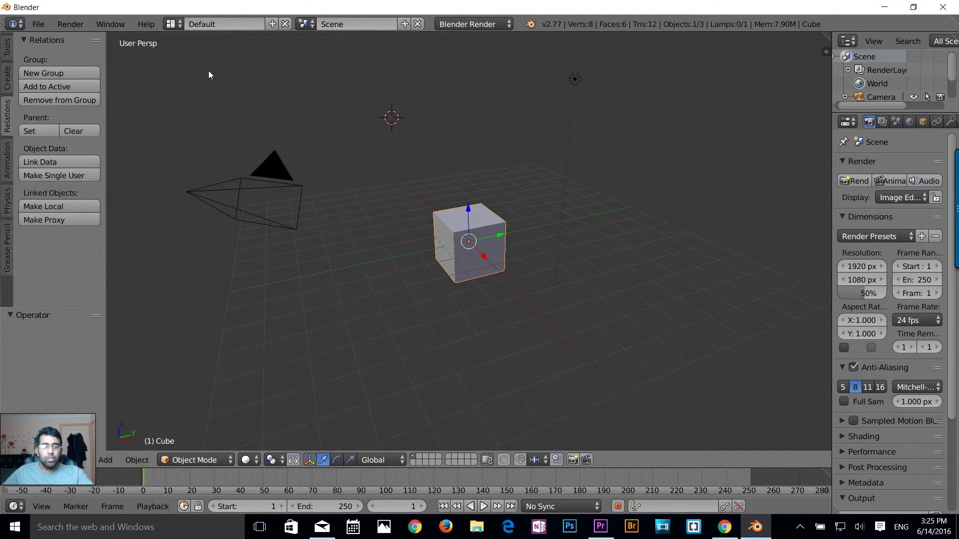
pyautogui.click(19, 24)
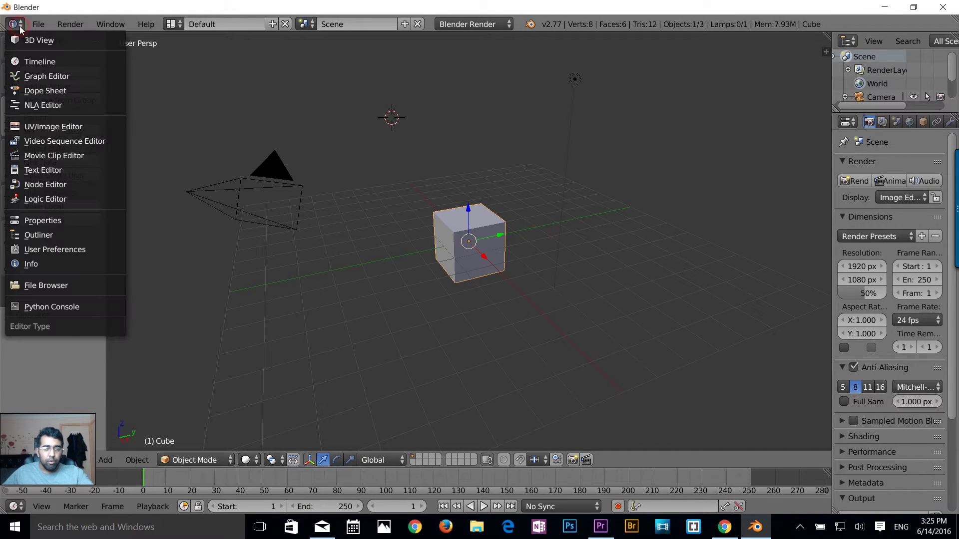
pyautogui.click(18, 23)
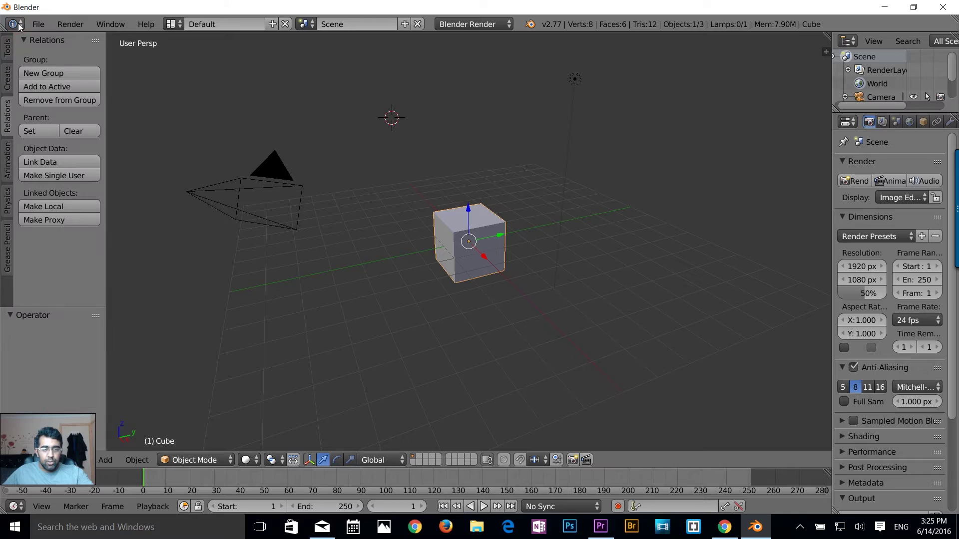
# Look through the File, Render and Window menus, leaving the Window menu showing.
pyautogui.click(36, 25)
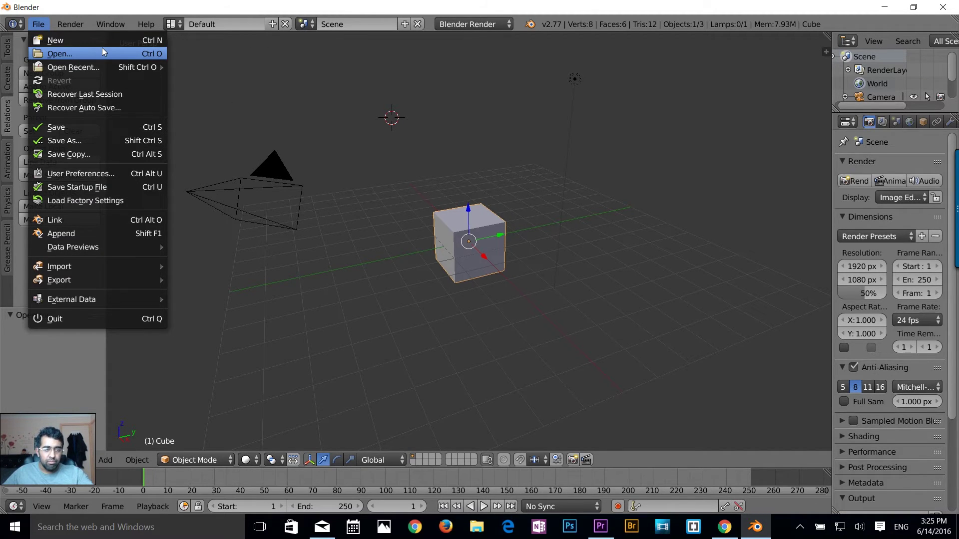
pyautogui.moveTo(101, 66)
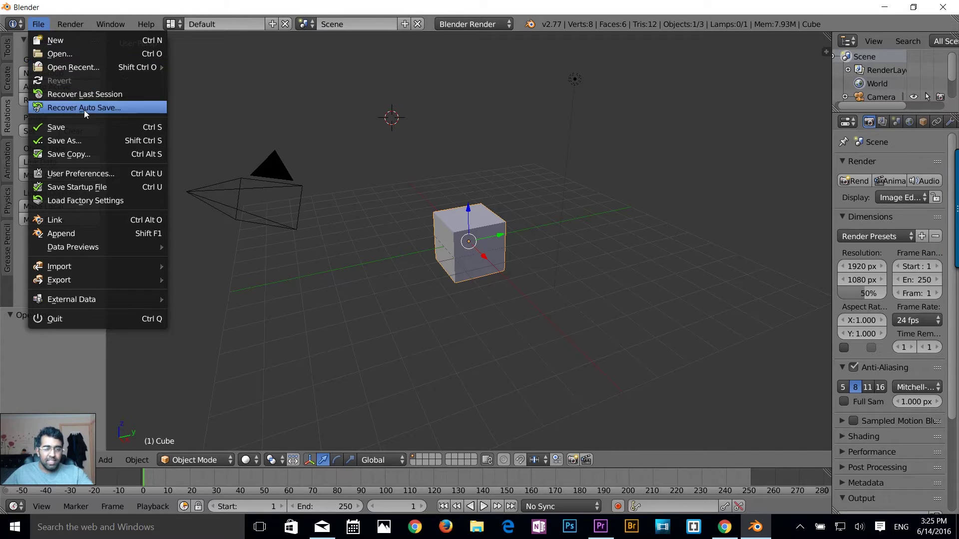
pyautogui.moveTo(87, 279)
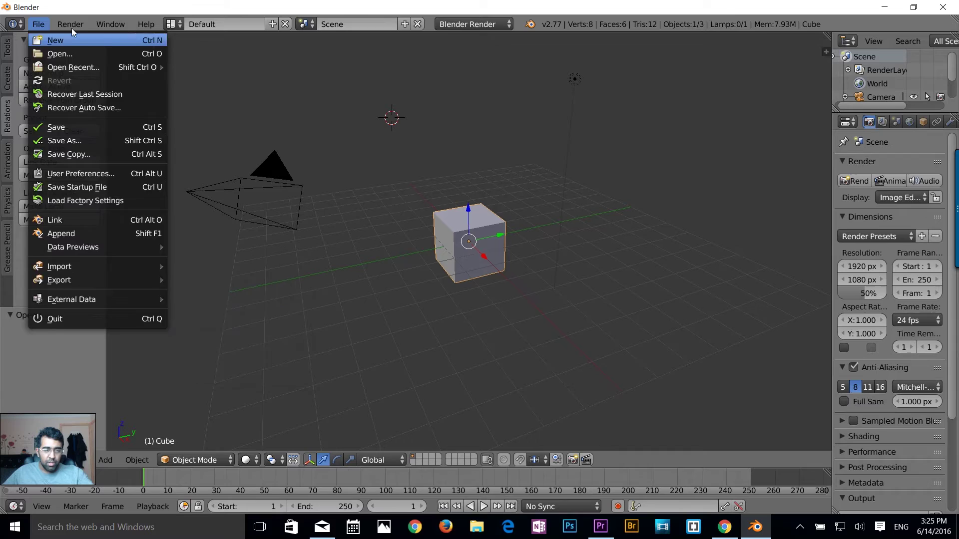
pyautogui.moveTo(74, 25)
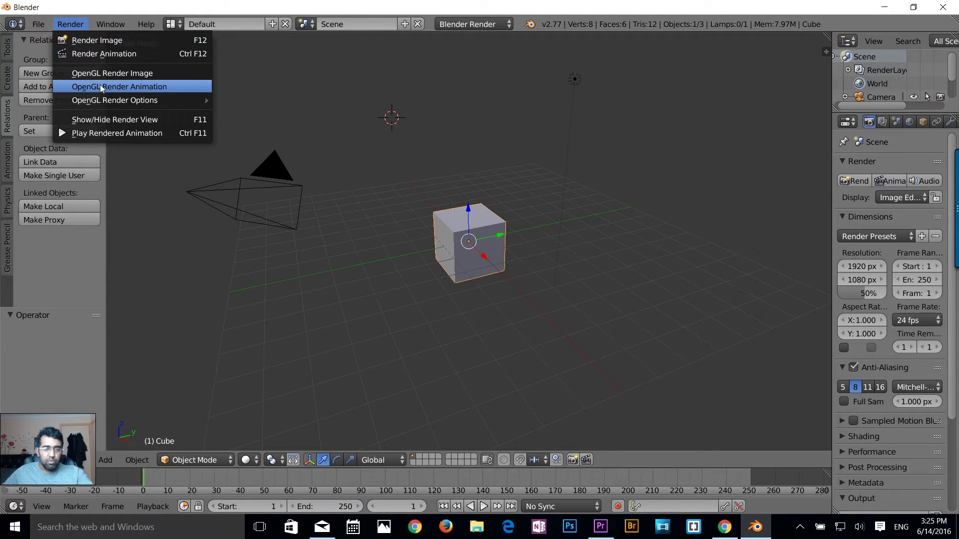
pyautogui.moveTo(112, 24)
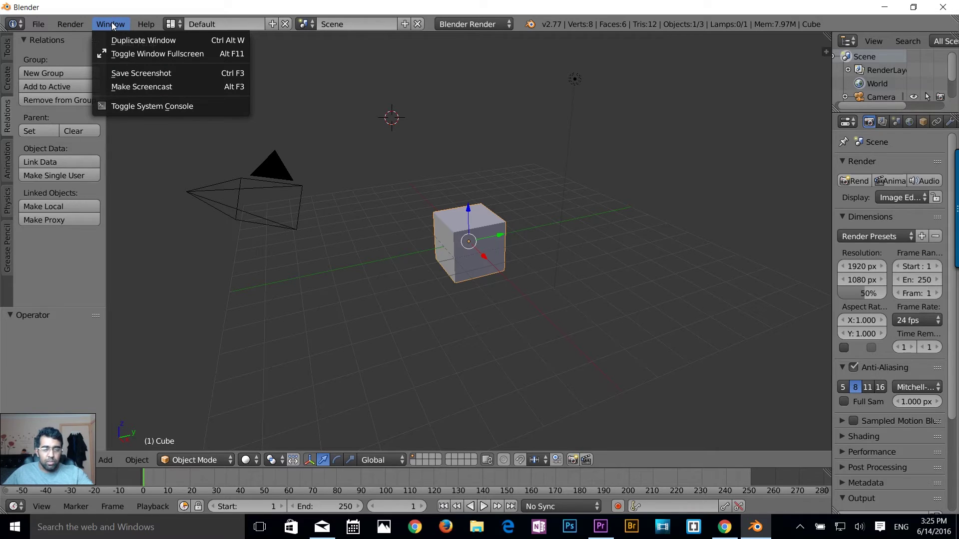
pyautogui.click(126, 57)
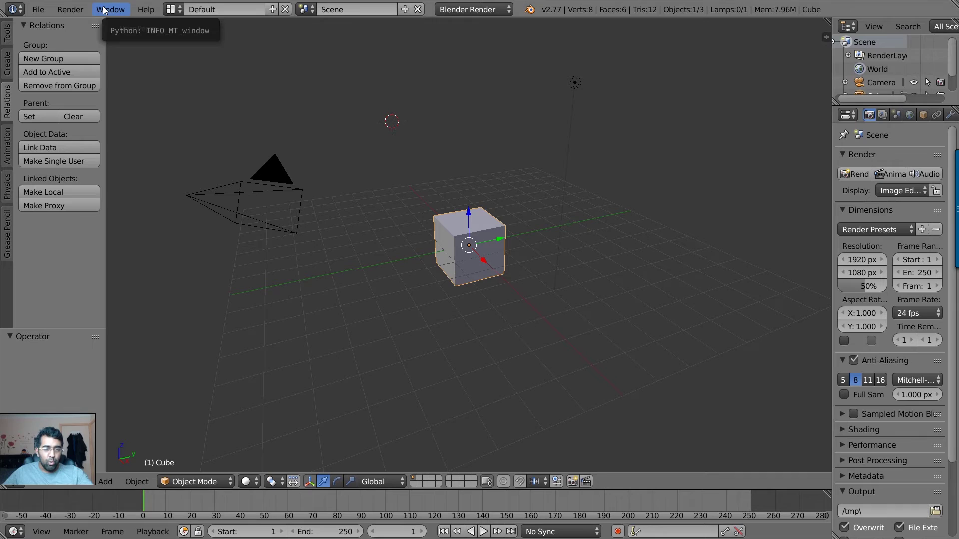
pyautogui.click(146, 10)
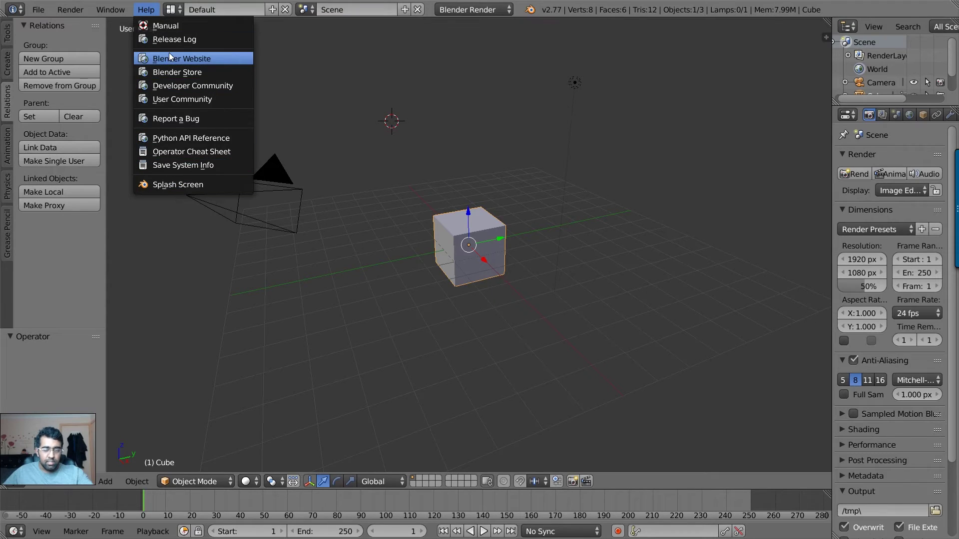
pyautogui.press('Escape')
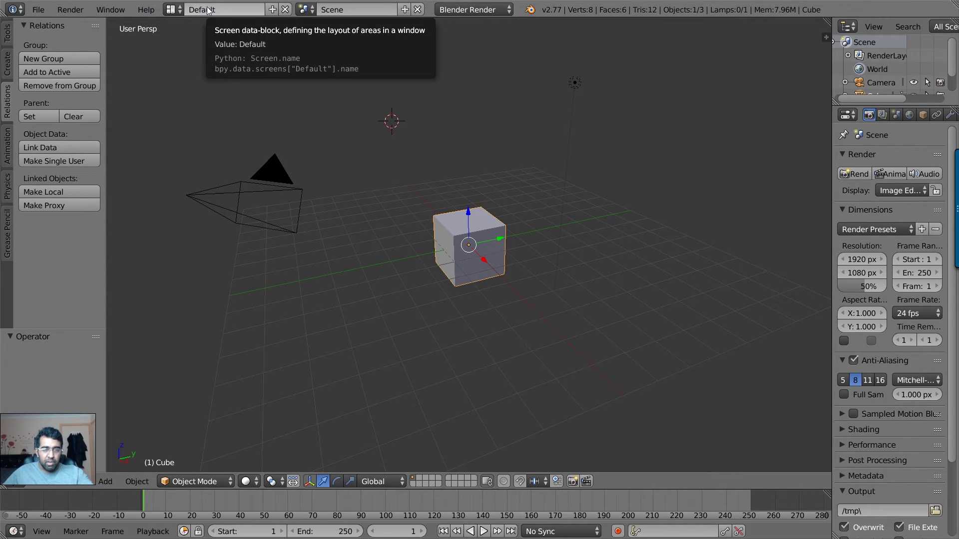
pyautogui.click(174, 10)
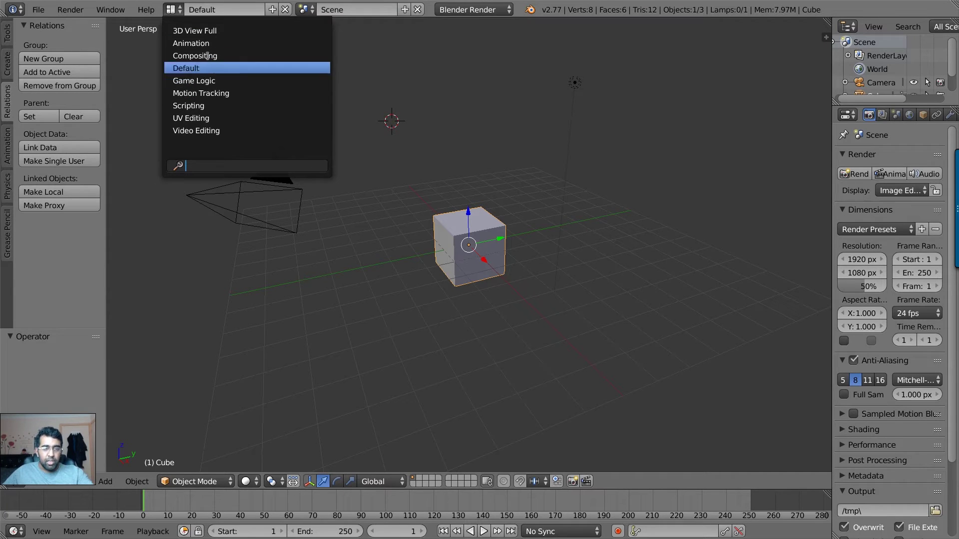
pyautogui.click(197, 44)
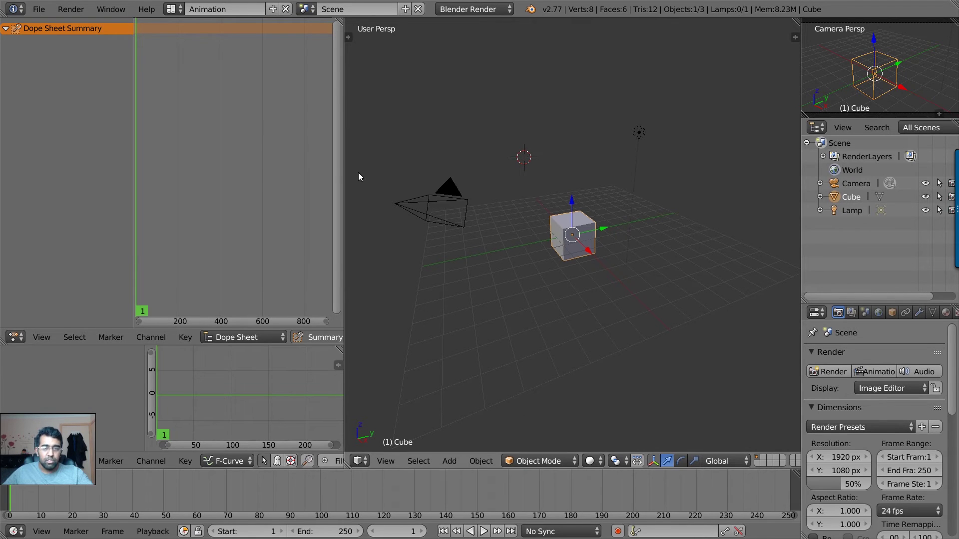
pyautogui.click(174, 9)
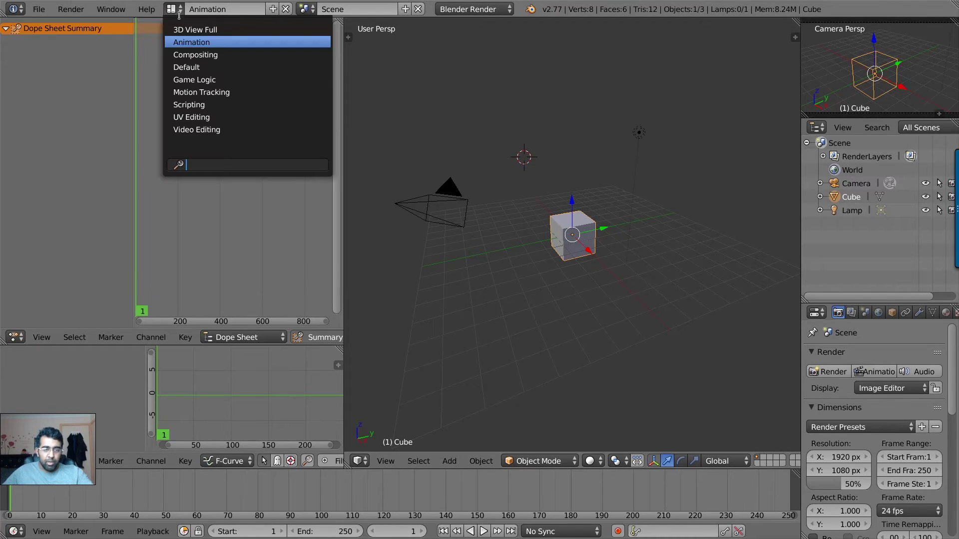
pyautogui.click(186, 67)
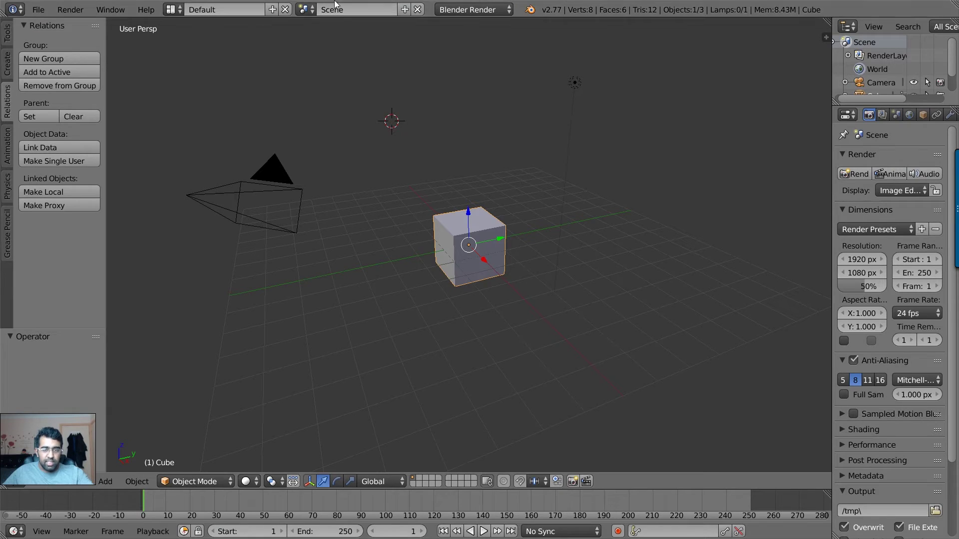
pyautogui.click(307, 9)
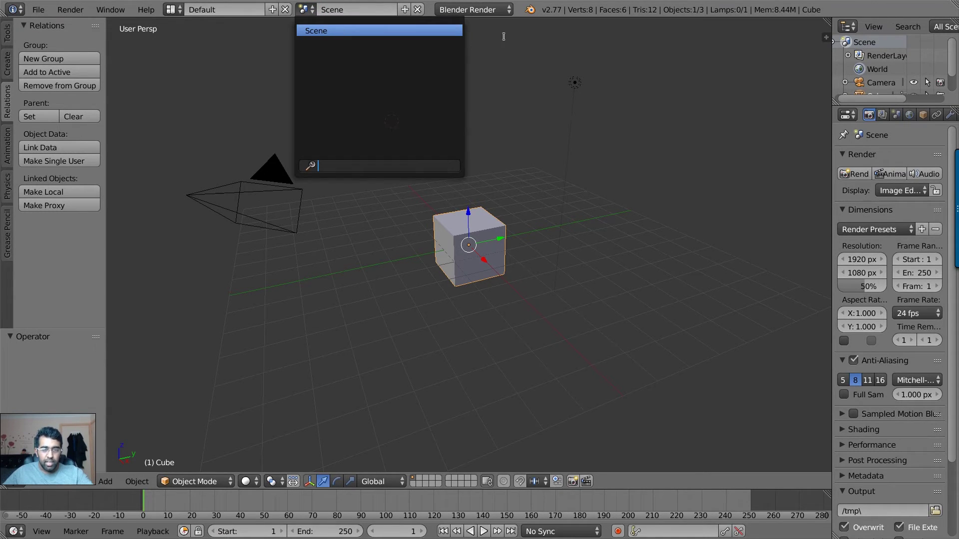
pyautogui.click(485, 9)
pyautogui.click(485, 9)
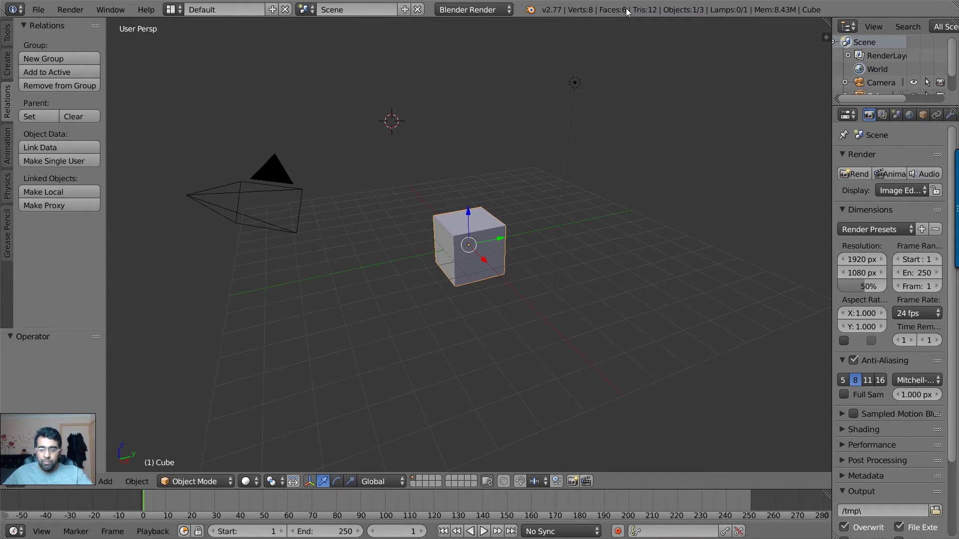
# Widen the right-hand column leftward and lengthen the outliner until Camera, Cube and Lamp are listed.
pyautogui.click(847, 26)
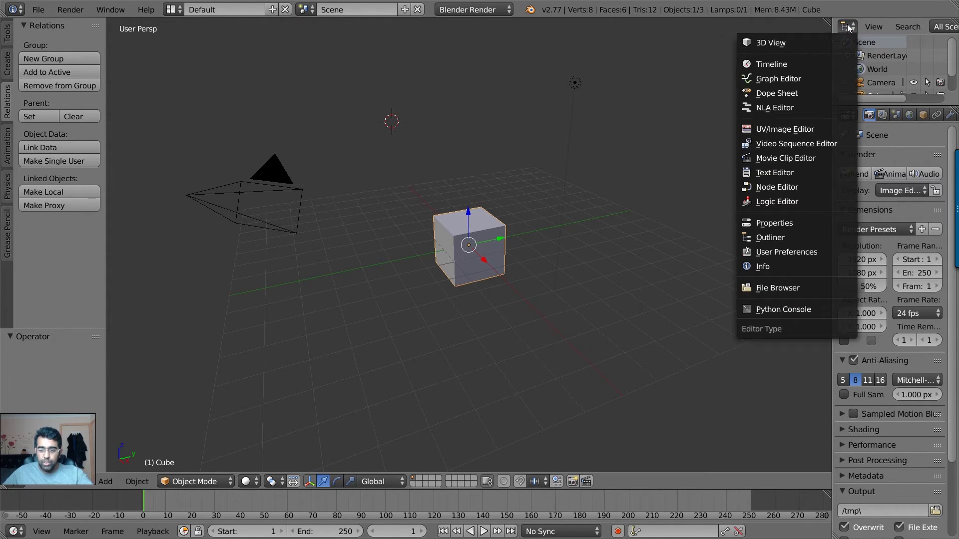
pyautogui.click(847, 26)
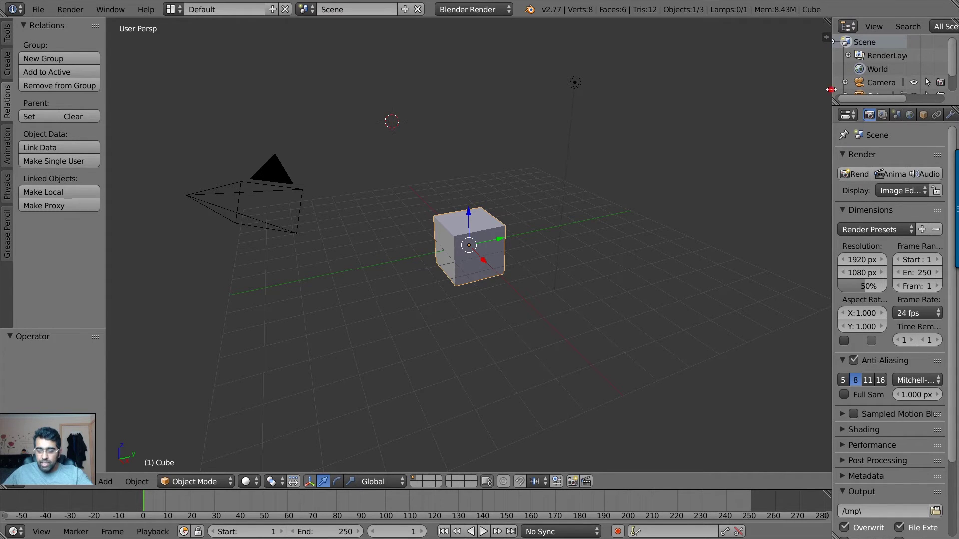
pyautogui.moveTo(831, 90); pyautogui.dragTo(776, 89)
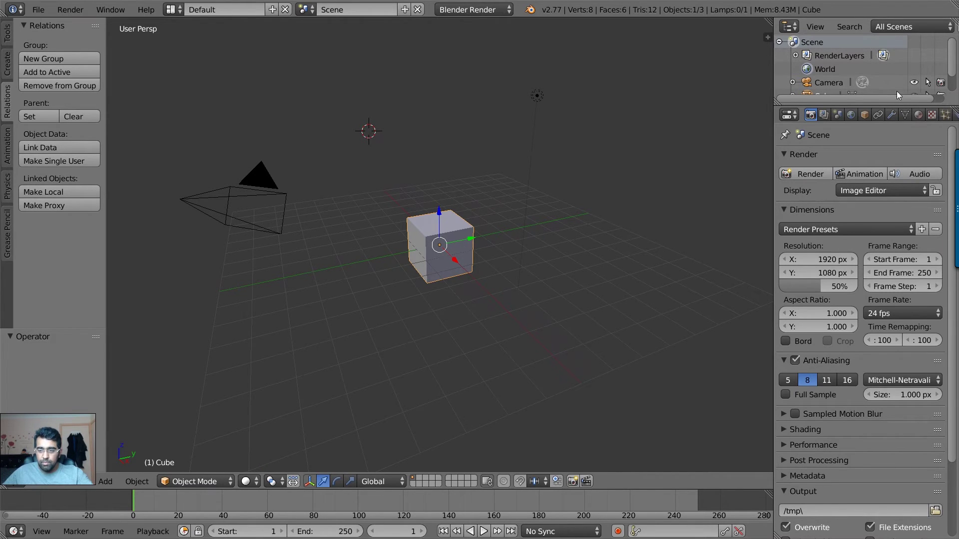
pyautogui.moveTo(882, 101); pyautogui.dragTo(880, 154)
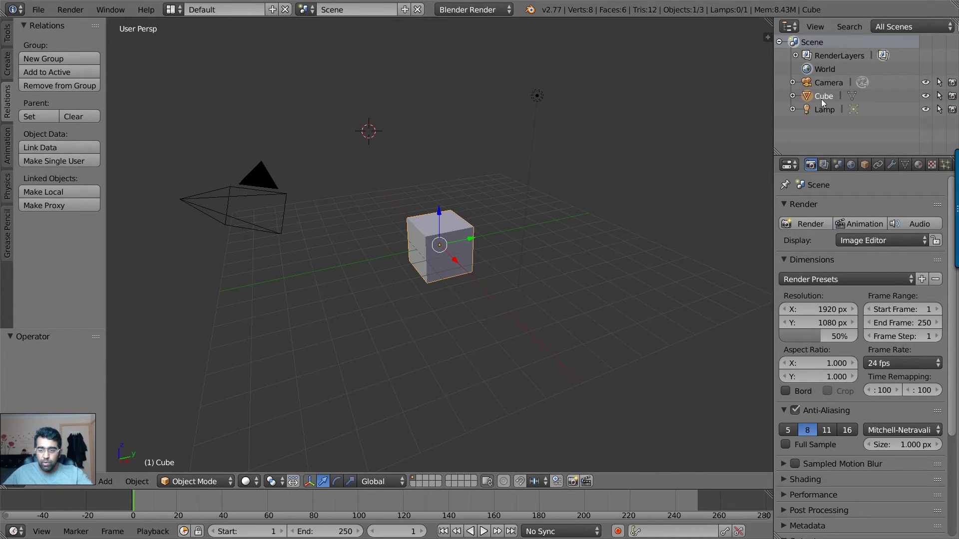
# Select Camera, then Lamp in the outliner, and check its View and display mode lists.
pyautogui.click(828, 83)
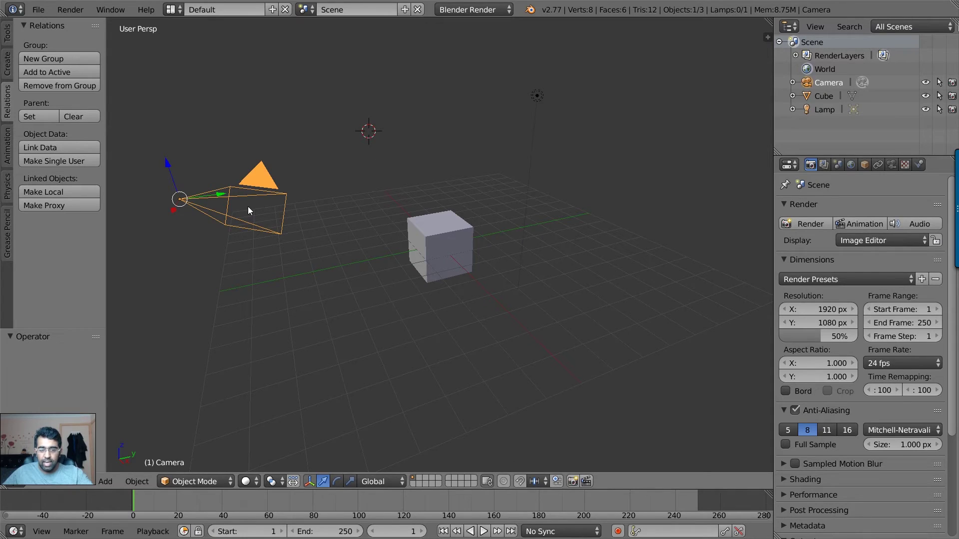
pyautogui.click(826, 112)
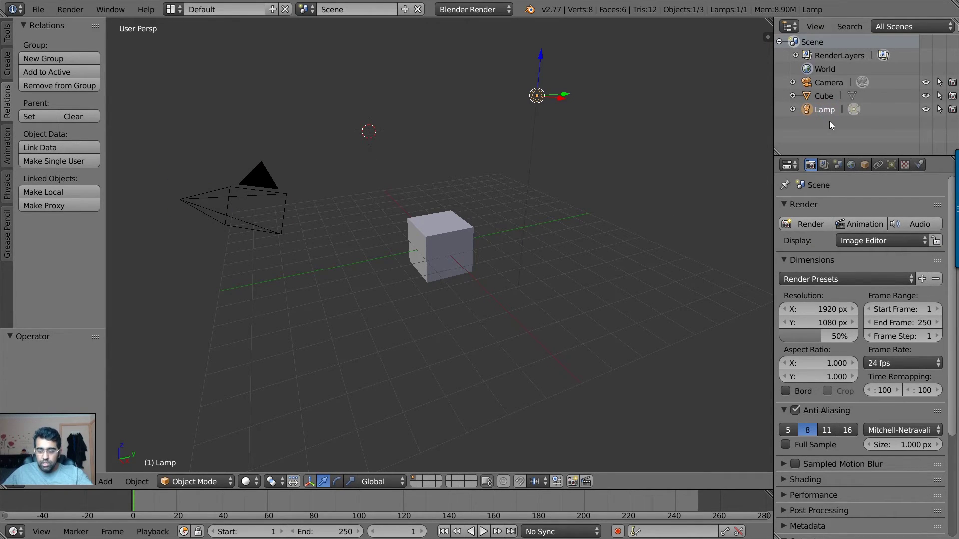
pyautogui.click(820, 29)
pyautogui.click(893, 27)
pyautogui.click(893, 26)
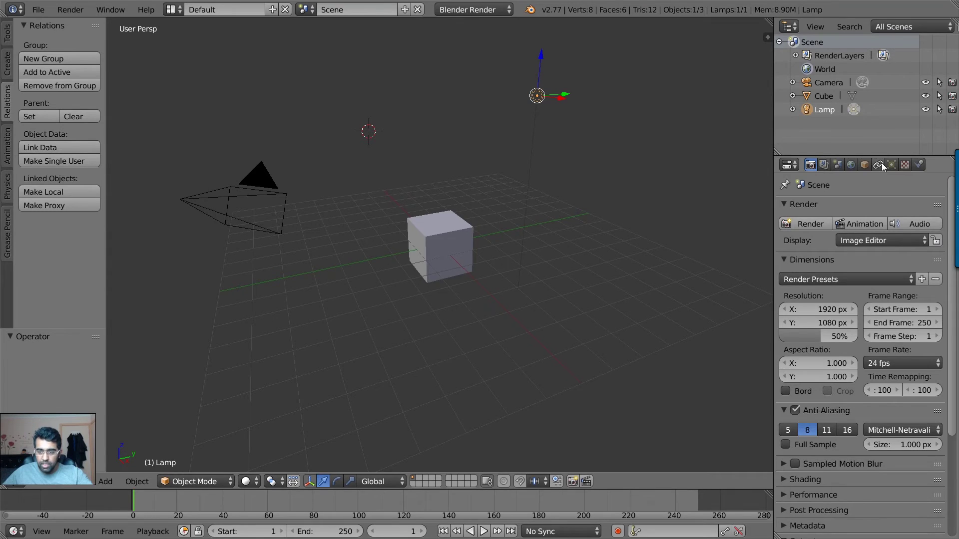
# Move from Render through Render Layers to the Lamp's Object tab showing location 4.07625, 1.00545, 5.90386.
pyautogui.scroll(-7, 877, 193)
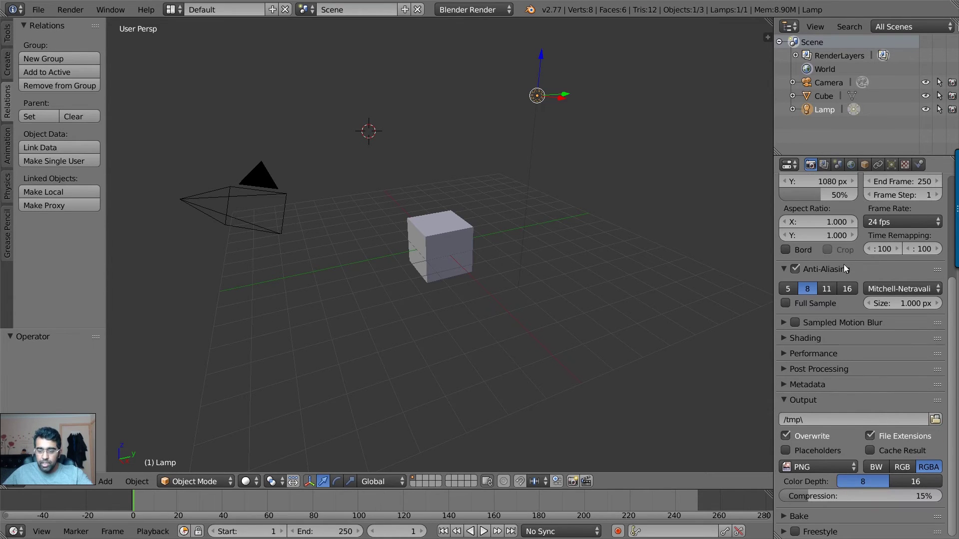
pyautogui.scroll(7, 834, 294)
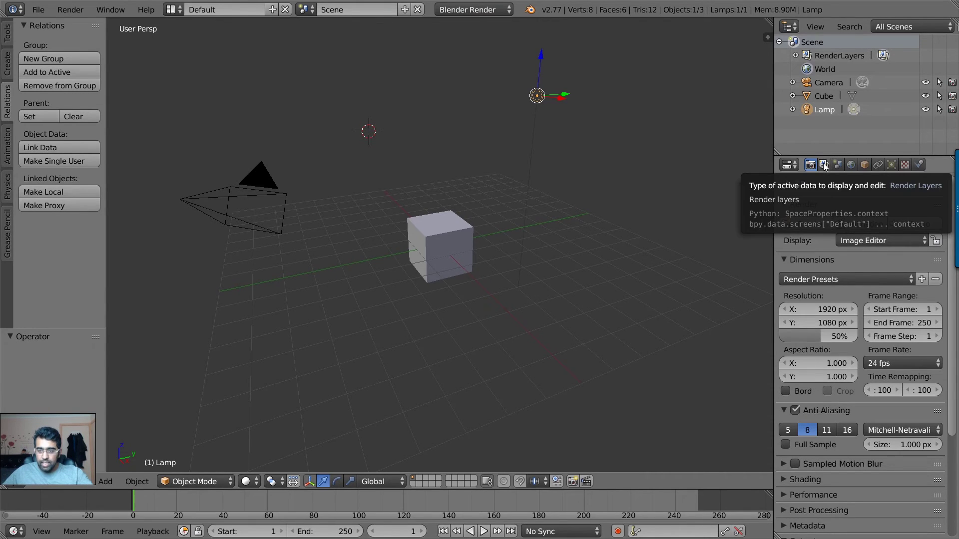
pyautogui.click(824, 167)
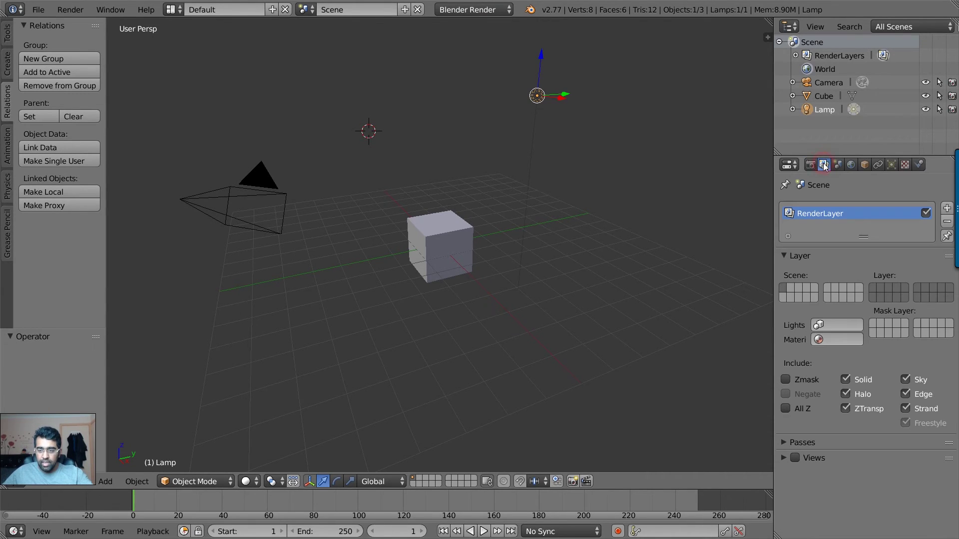
pyautogui.click(865, 165)
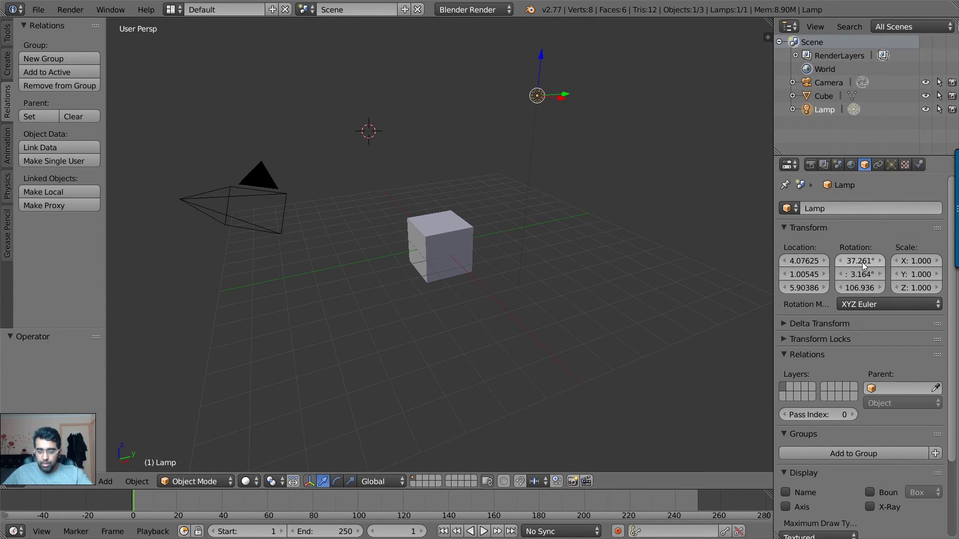
# Select the cube, then the camera, then the cube again in the viewport.
pyautogui.rightClick(447, 233)
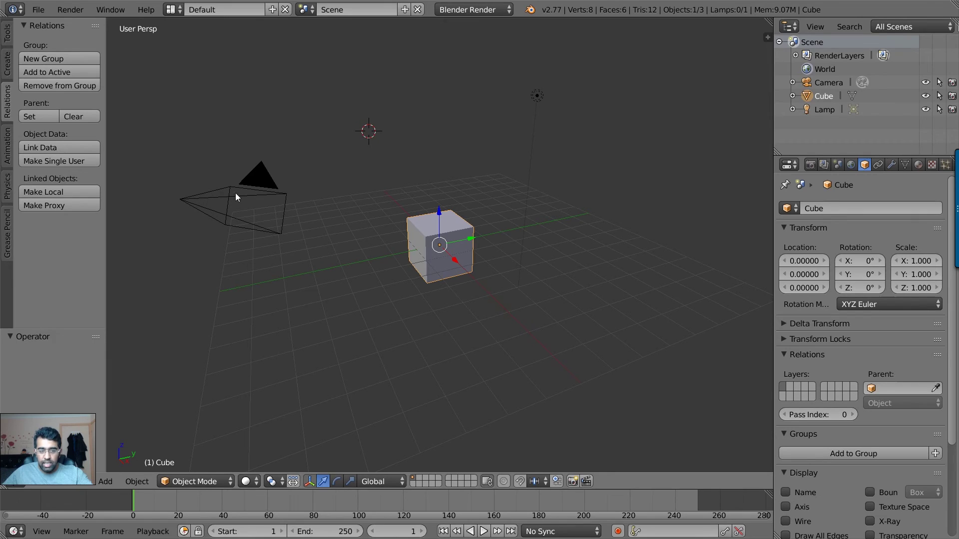
pyautogui.rightClick(217, 199)
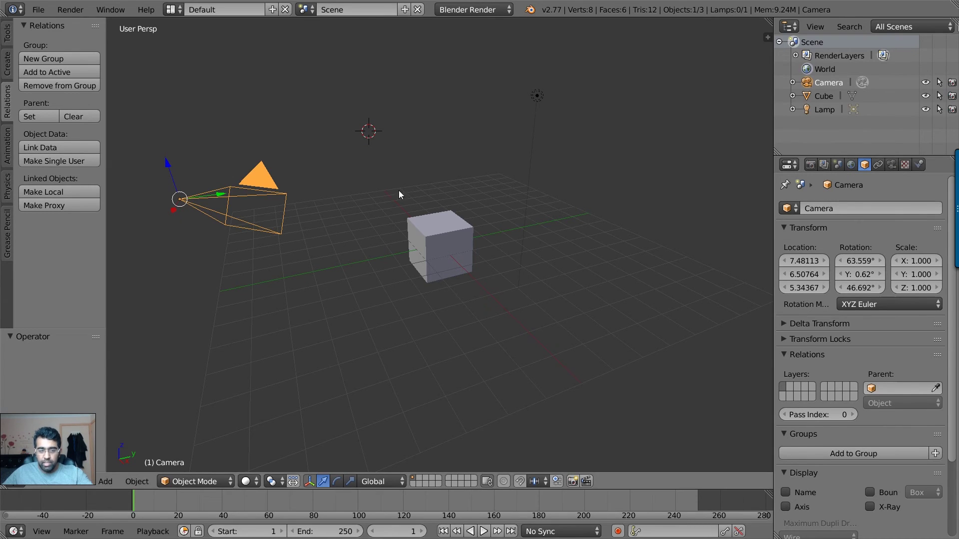
pyautogui.rightClick(440, 235)
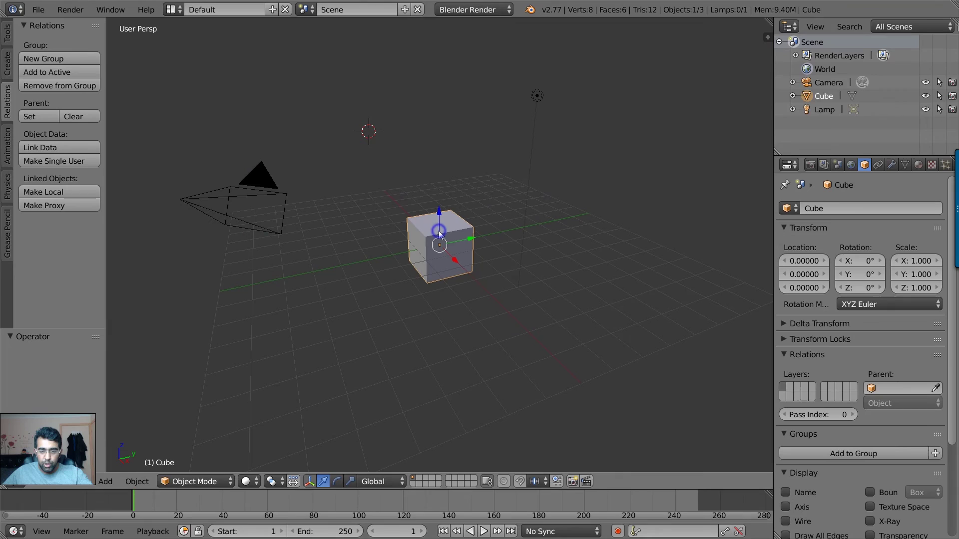
# Step through the Cube's Modifiers and mesh Data tabs to its Texture settings.
pyautogui.click(892, 167)
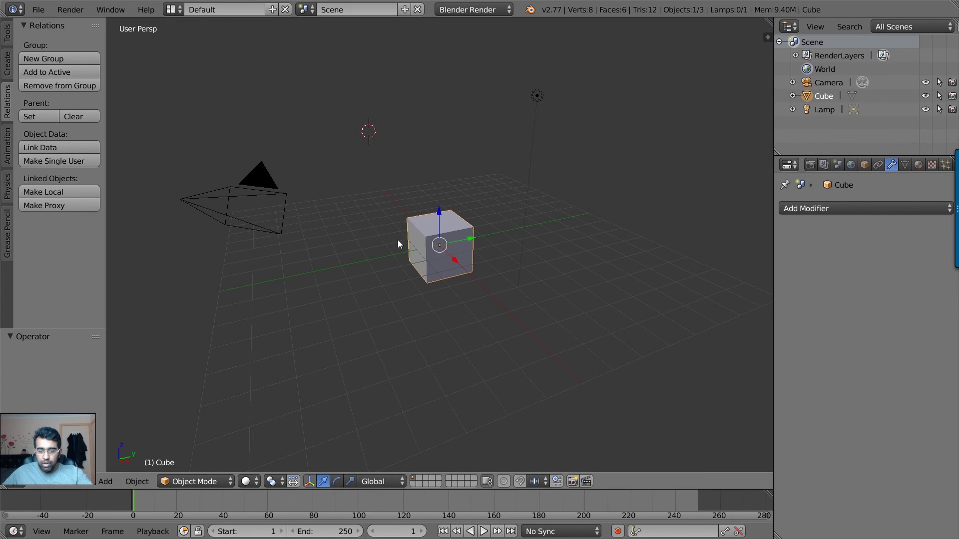
pyautogui.click(905, 168)
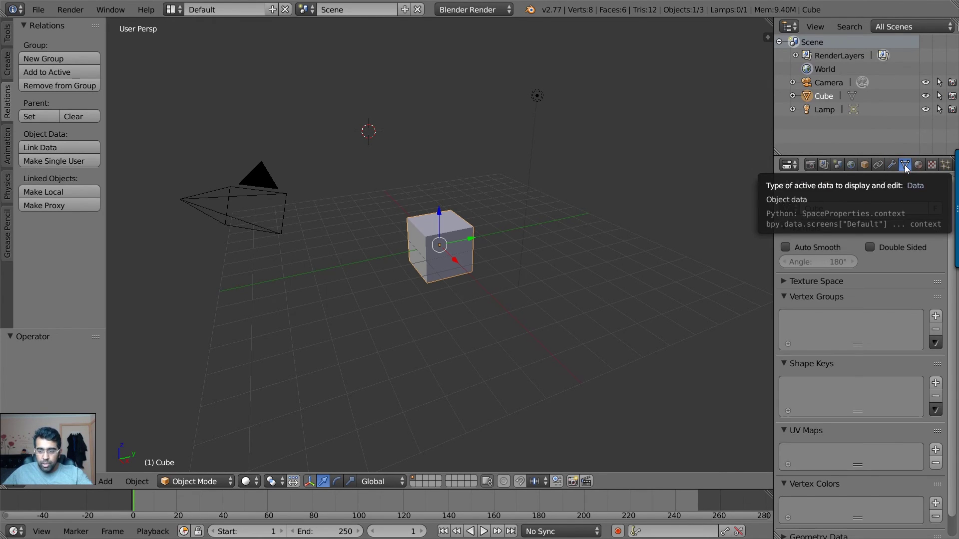
pyautogui.click(932, 166)
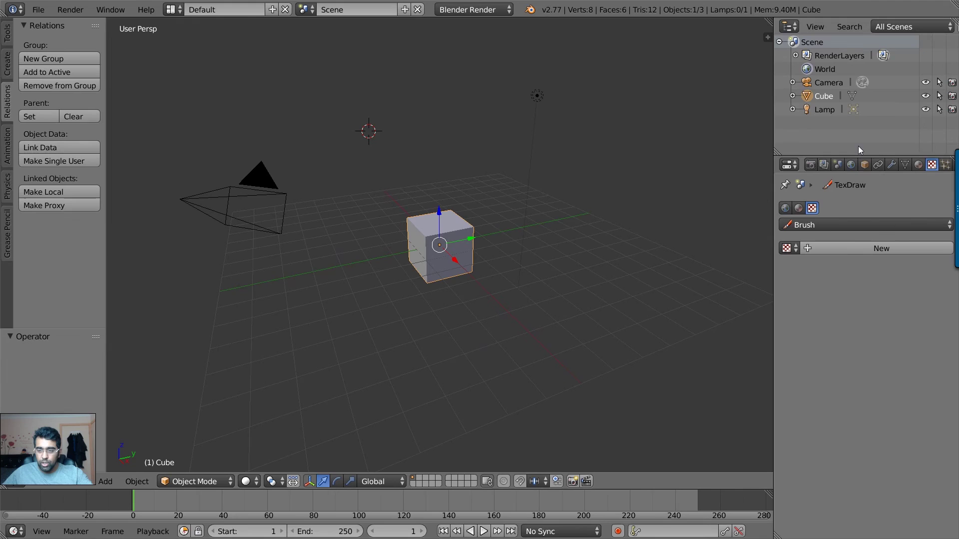
# Switch the Properties editor back to Render settings and check the 3D View's editor type list.
pyautogui.click(810, 165)
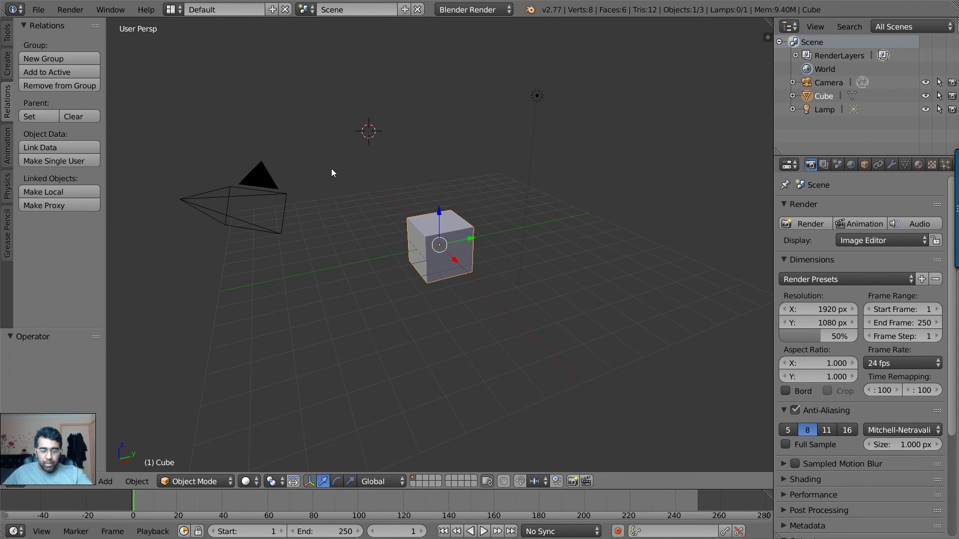
pyautogui.click(13, 481)
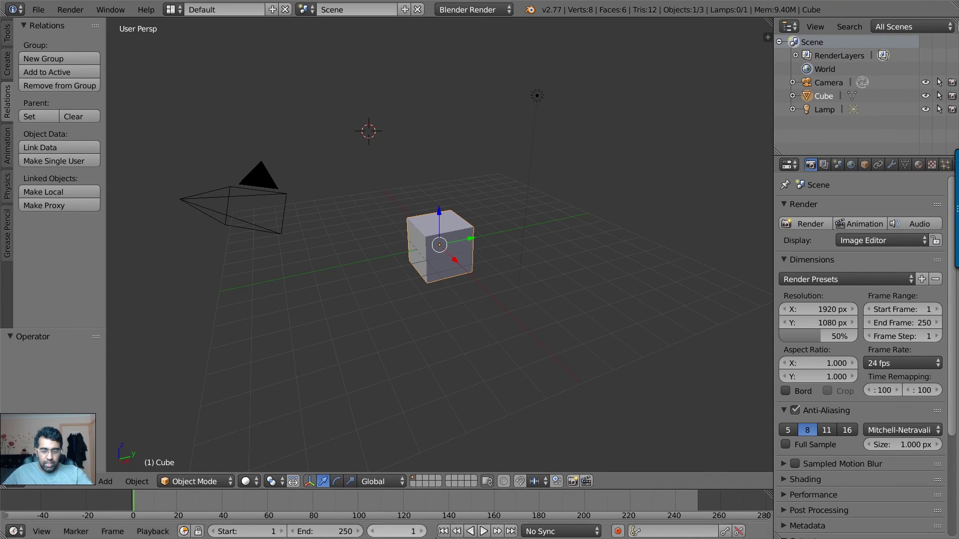
# Turn off window fullscreen from the Window menu.
pyautogui.click(110, 9)
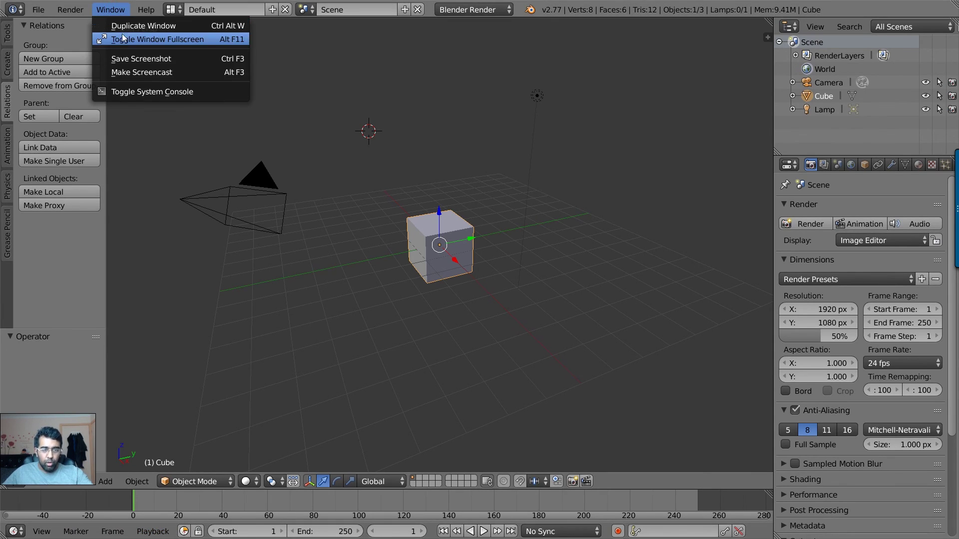
pyautogui.click(122, 38)
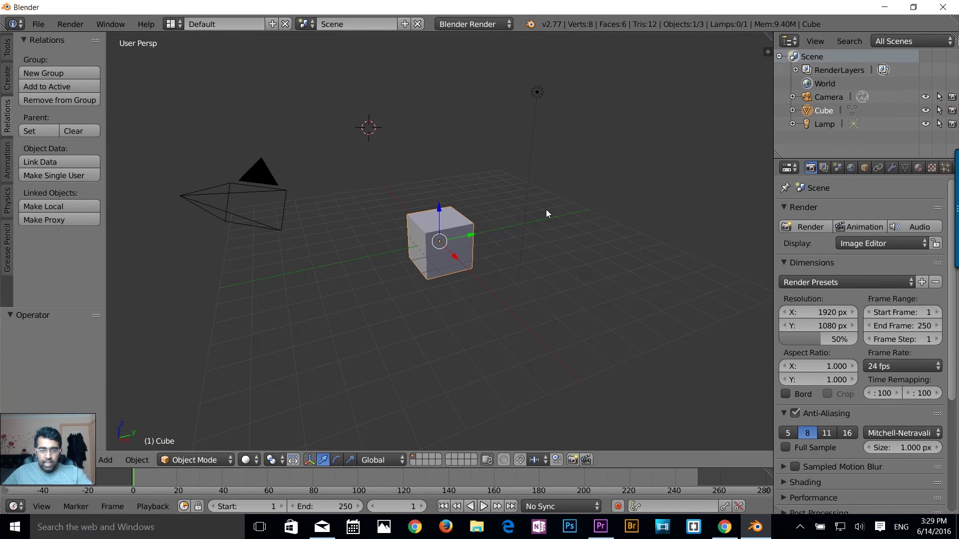